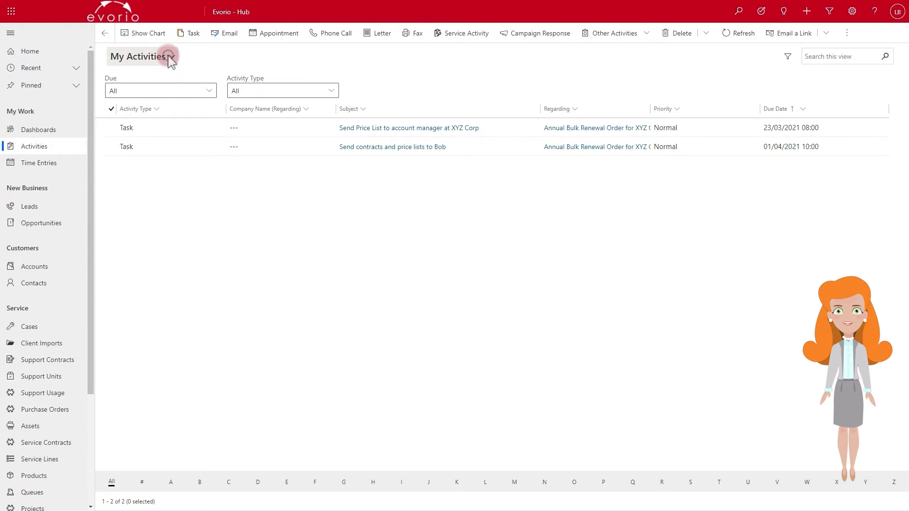
# - Browse the available activity views through to the task views, leaving the My Activities view in place
pyautogui.click(171, 57)
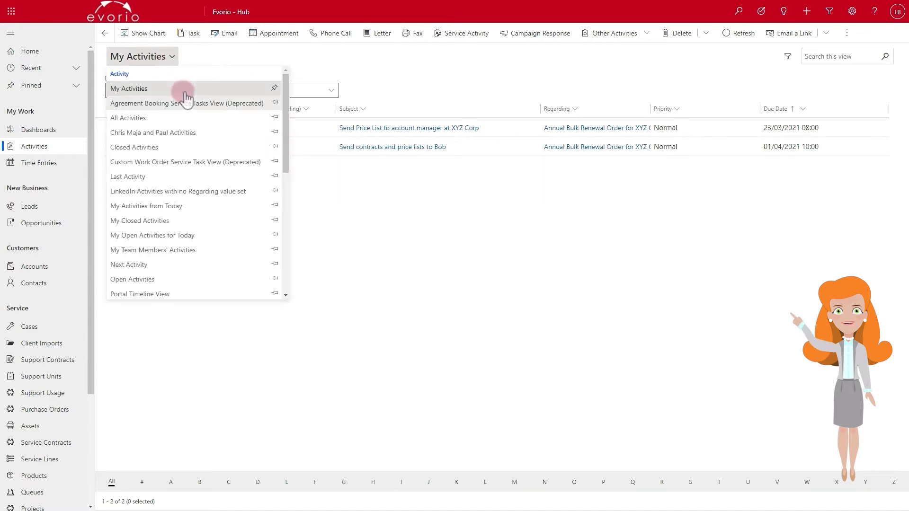
pyautogui.scroll(-5, 286, 118)
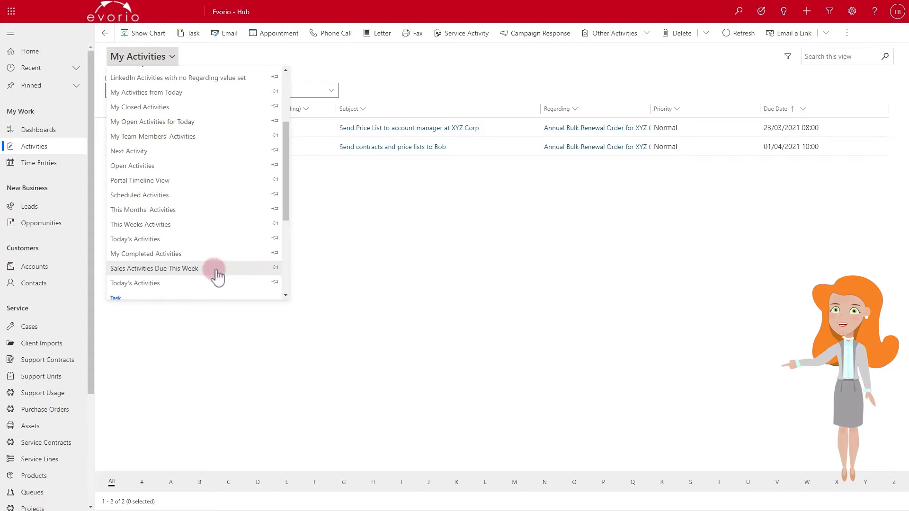
pyautogui.moveTo(288, 213); pyautogui.dragTo(285, 244)
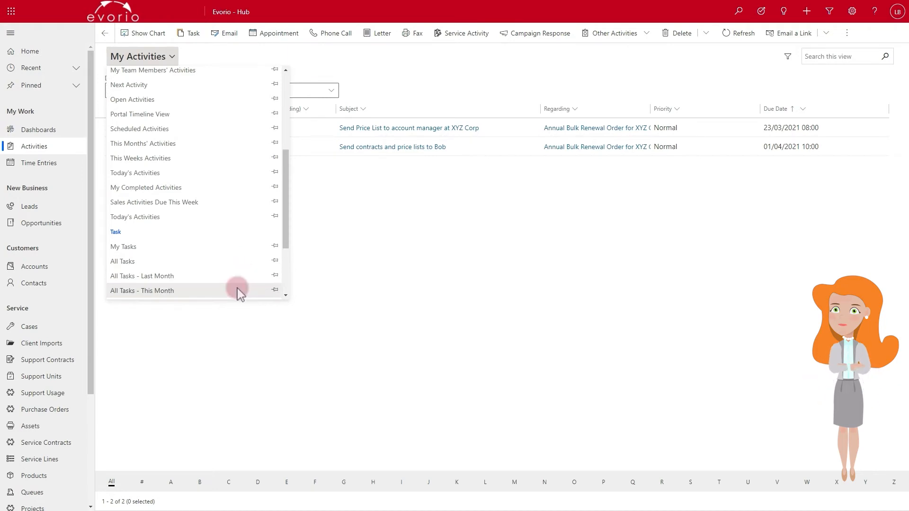
pyautogui.click(399, 81)
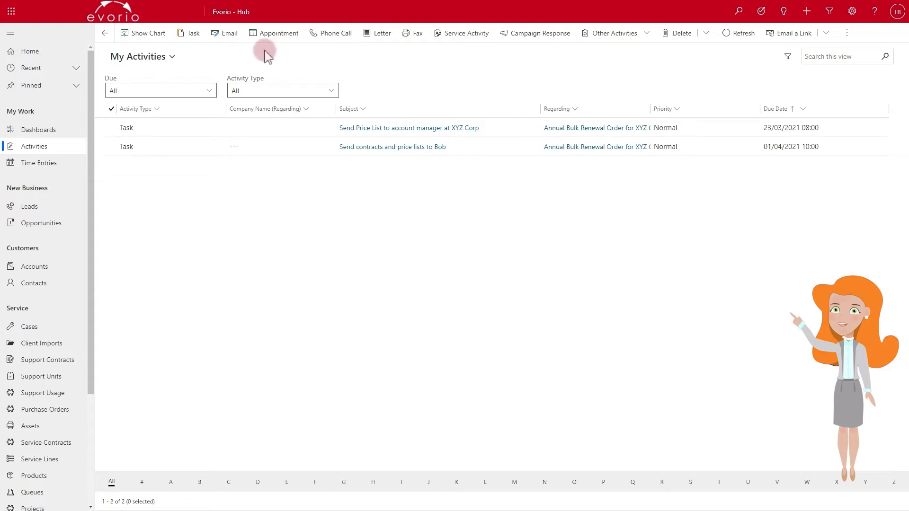
# - Create a new task with a subject about sending price lists with discounts to the contact
pyautogui.click(195, 41)
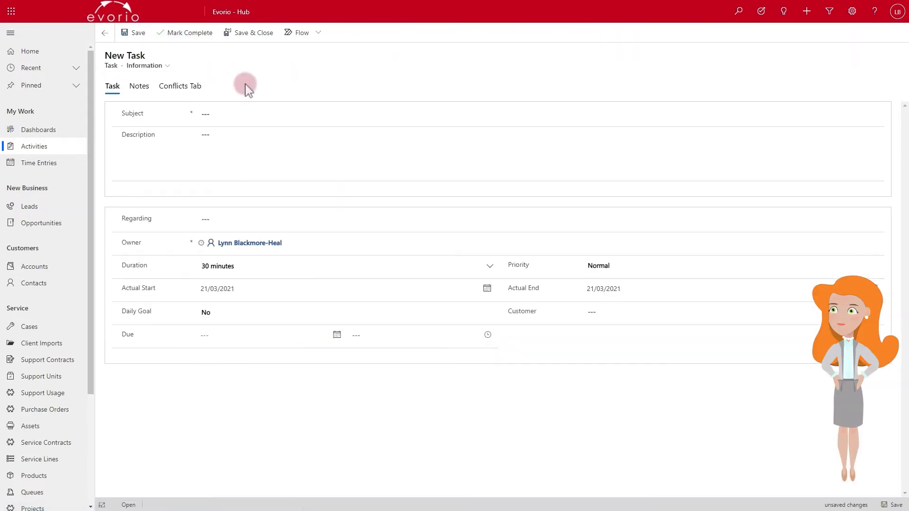
pyautogui.click(271, 117)
pyautogui.write('S')
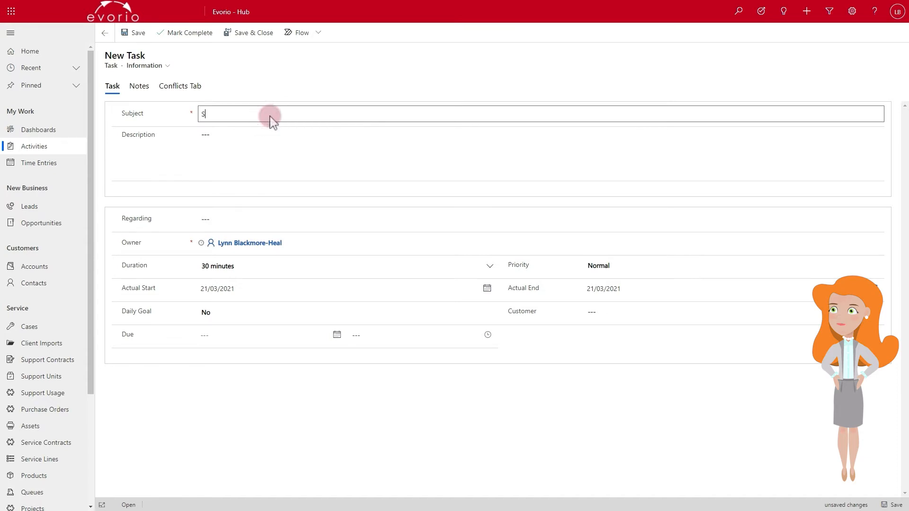
pyautogui.write('end price lists to Bob with discounts')
# - Enter "More detail here - keep me brief!" as the task's description
pyautogui.click(271, 143)
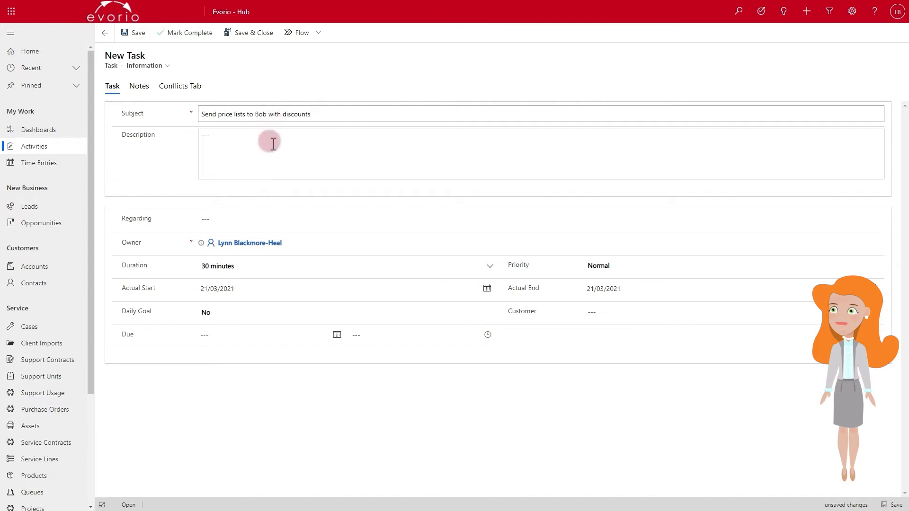
pyautogui.write('M')
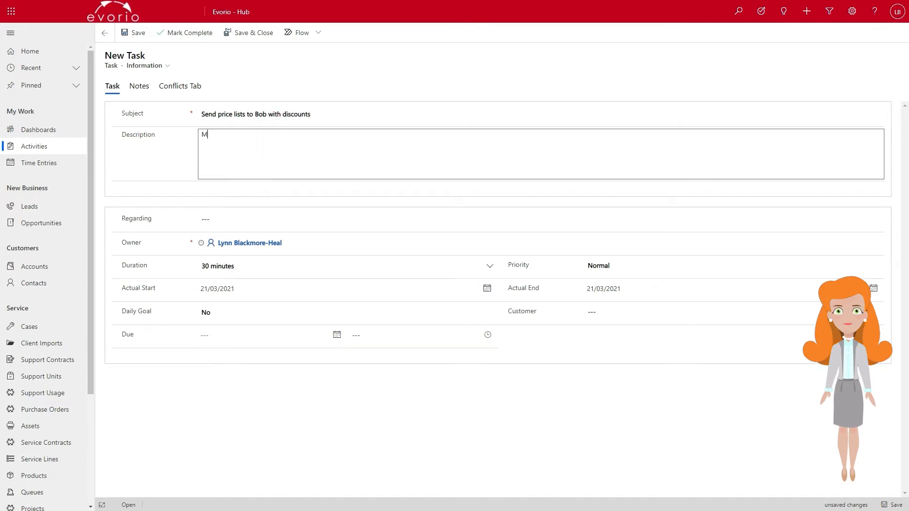
pyautogui.write('ore detail here - keep me brief!')
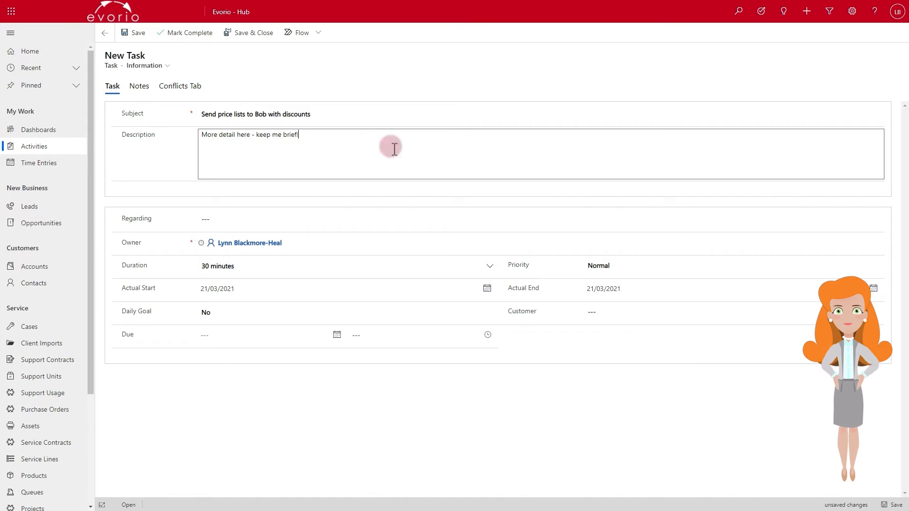
pyautogui.click(408, 90)
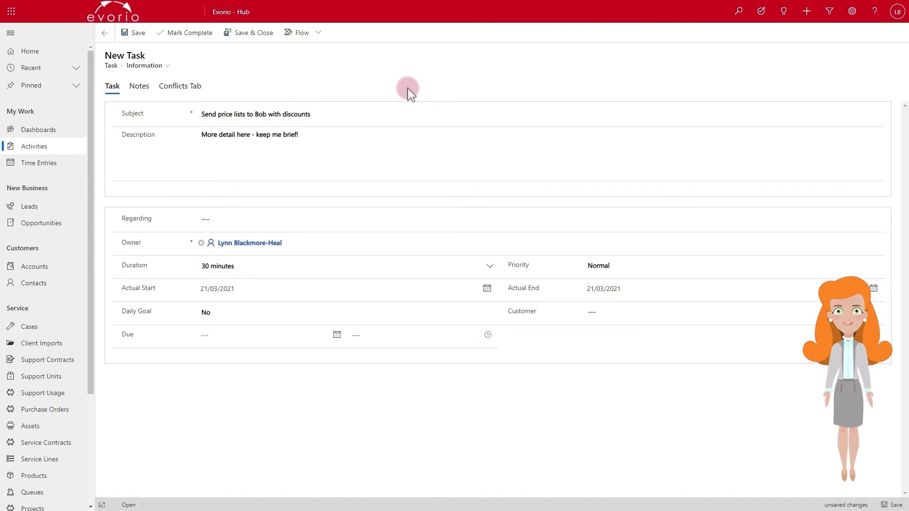
pyautogui.moveTo(314, 135); pyautogui.dragTo(256, 137)
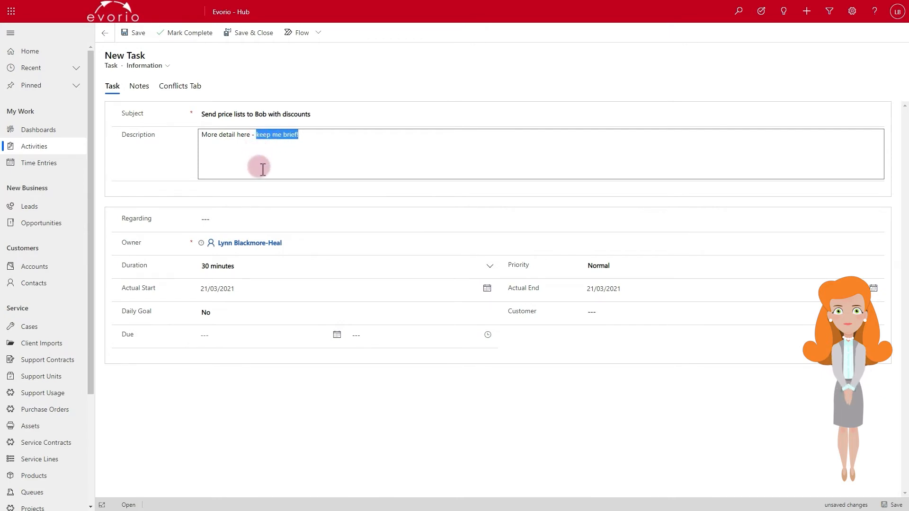
pyautogui.click(357, 71)
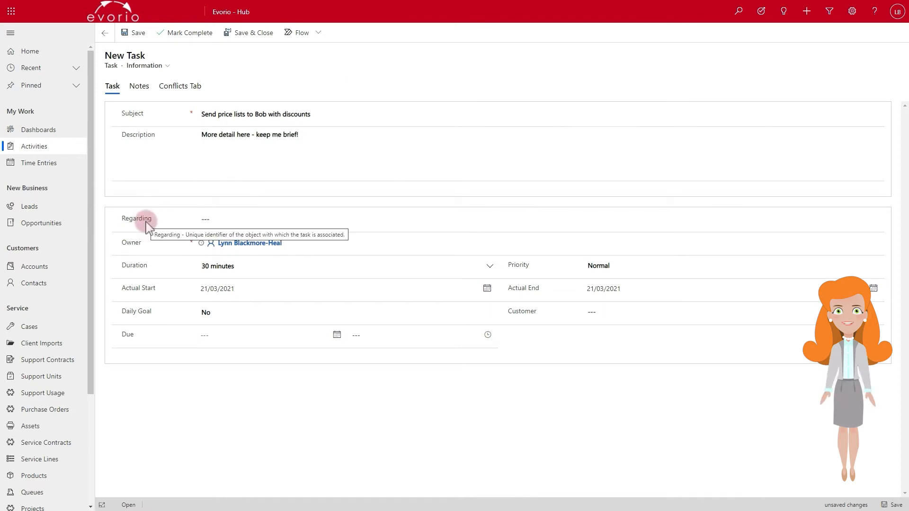
# - Link the task to the "WGMGD - Annual Sales Order" opportunity as its Regarding record
pyautogui.click(210, 218)
pyautogui.write('wgmgd')
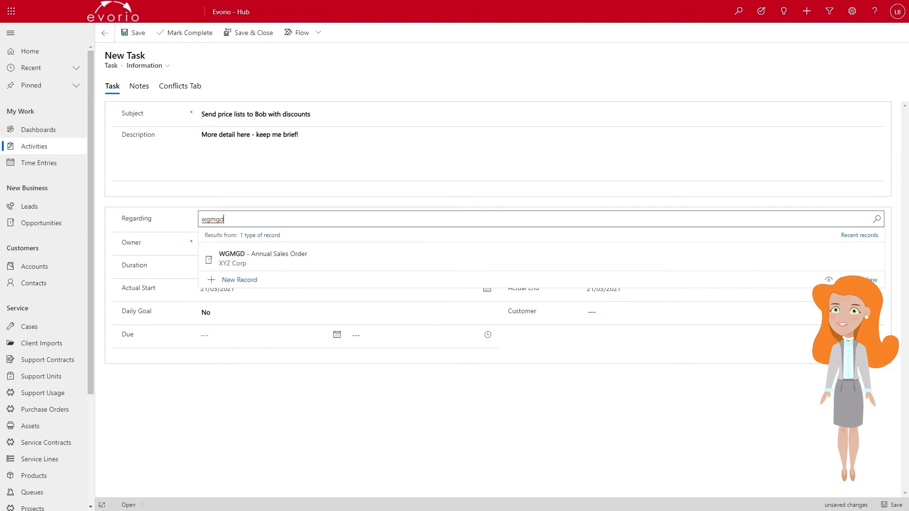
pyautogui.click(278, 257)
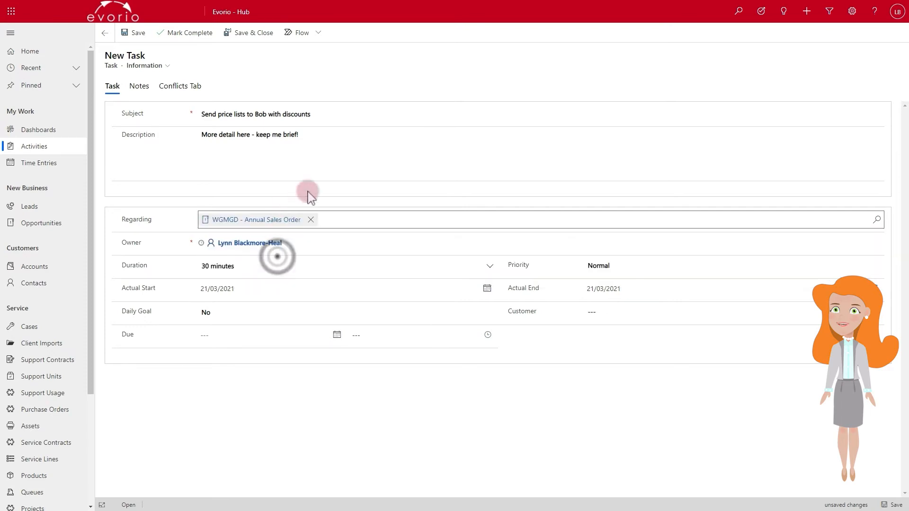
pyautogui.click(292, 222)
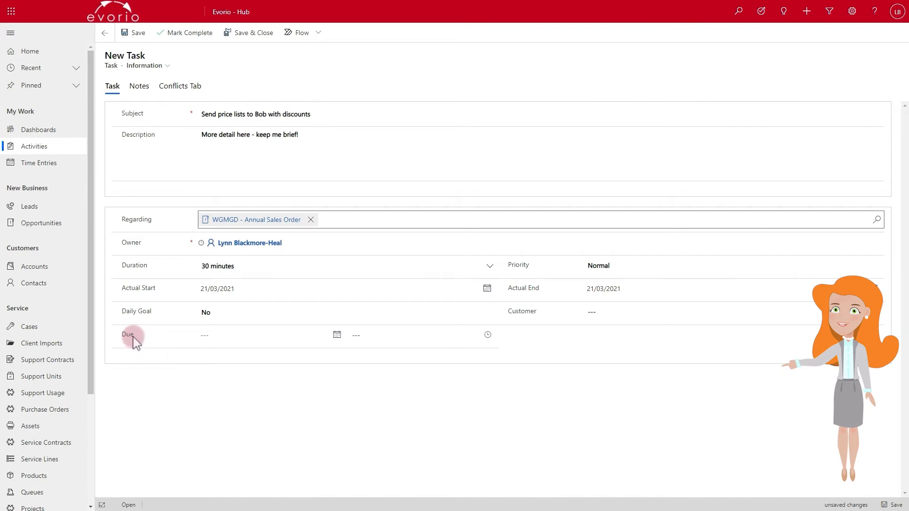
# - Clear the task's Actual Start and Actual End dates
pyautogui.moveTo(133, 340)
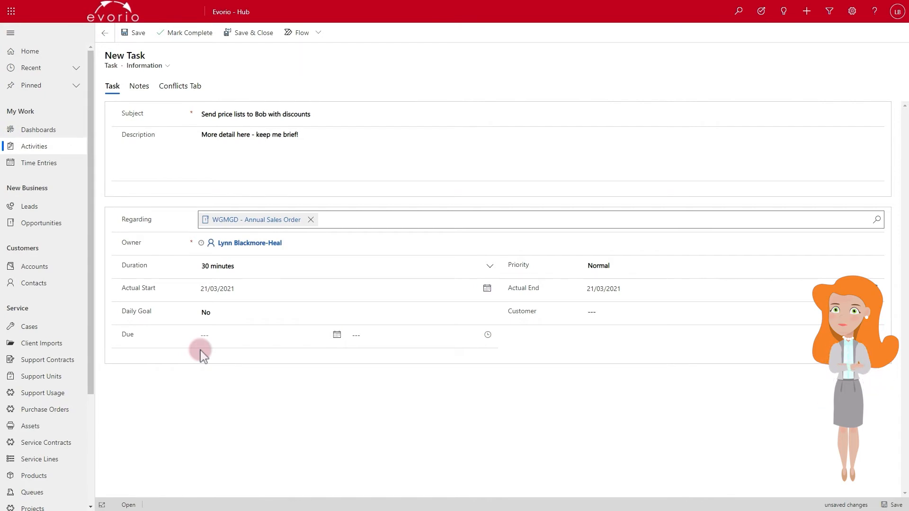
pyautogui.moveTo(217, 290); pyautogui.dragTo(188, 289)
pyautogui.press('BackSpace')
pyautogui.click(621, 293)
pyautogui.moveTo(619, 289); pyautogui.dragTo(597, 290)
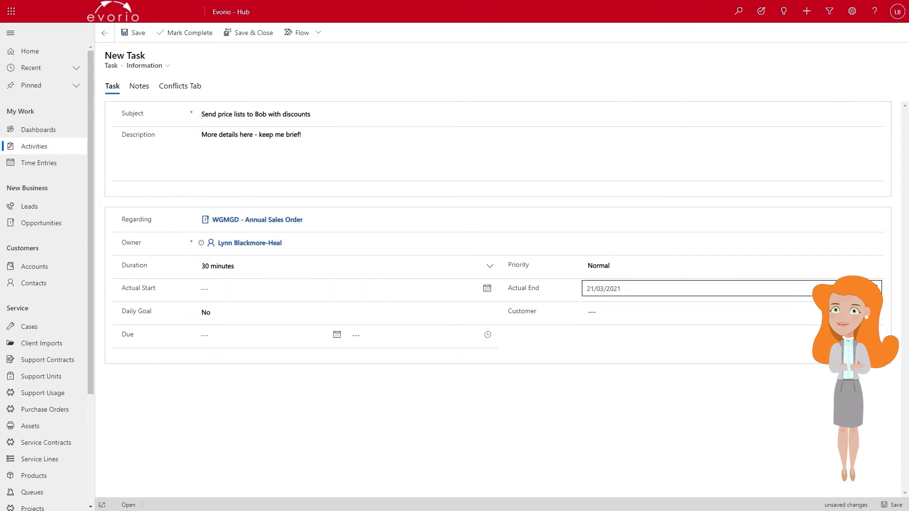
pyautogui.hotkey('ctrl', 'a')
pyautogui.press('BackSpace')
pyautogui.click(482, 401)
# - Set the task's due date to 04/04/2021 at 10:30, and save and close the task
pyautogui.click(288, 337)
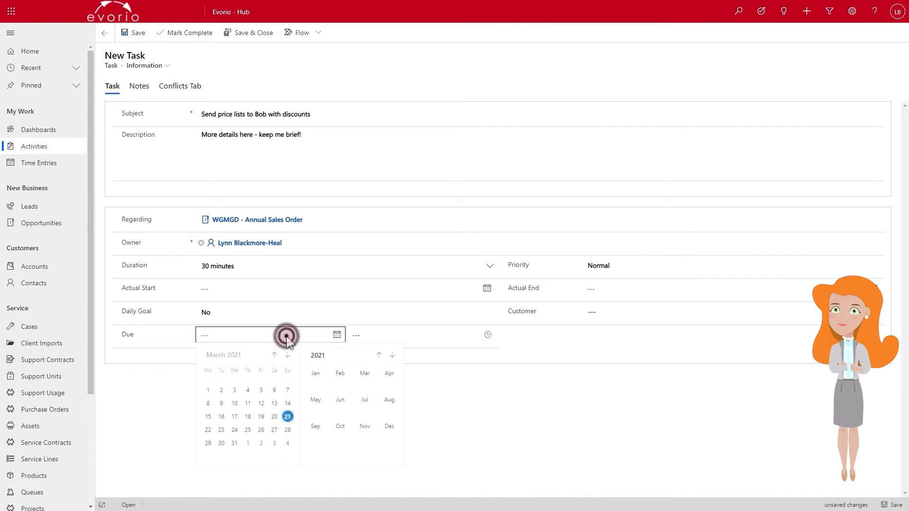
pyautogui.click(288, 444)
pyautogui.click(376, 337)
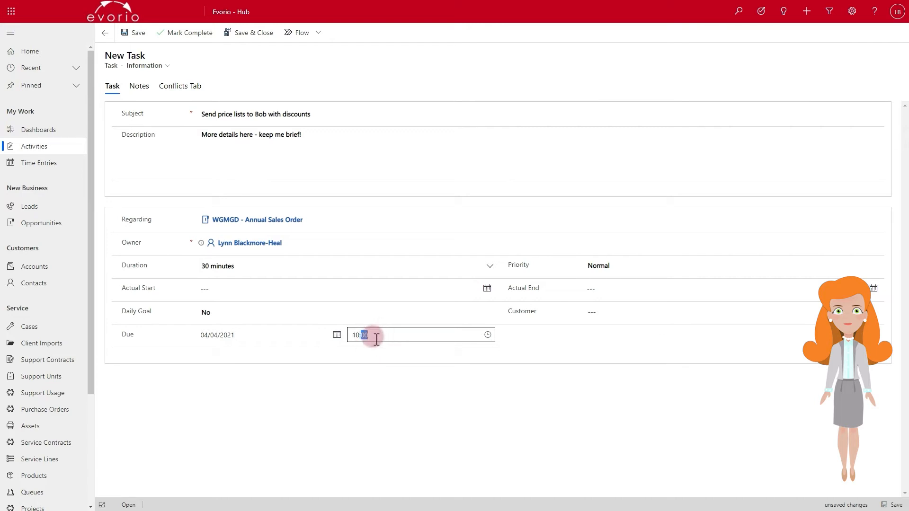
pyautogui.click(384, 392)
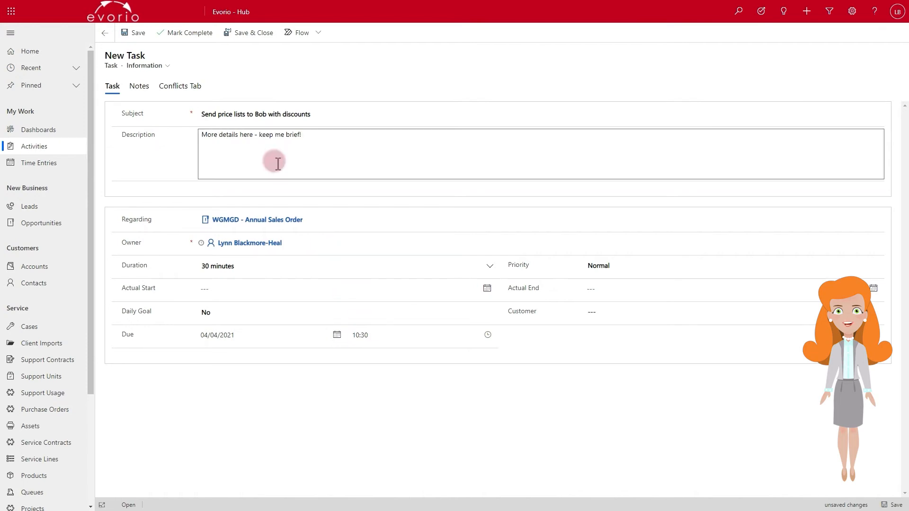
pyautogui.click(245, 37)
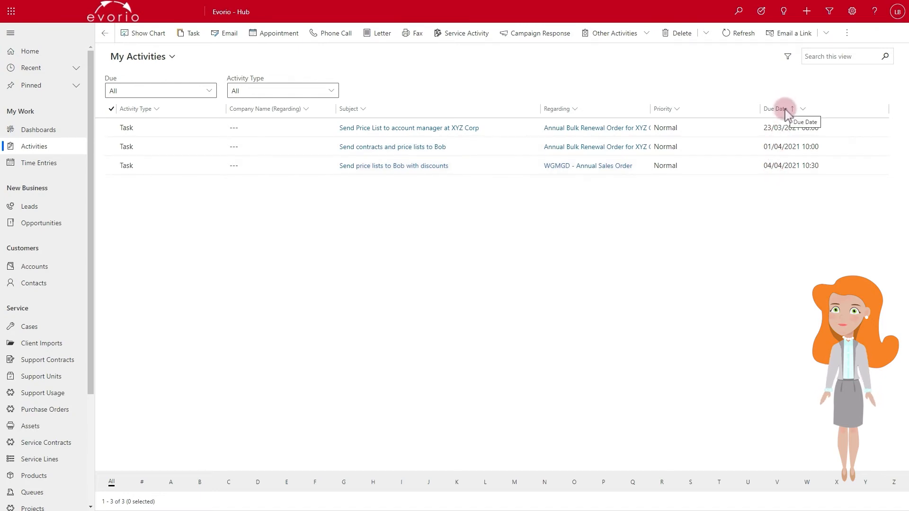
# - Create a new phone call with a subject about discussing volumes with the contact and procurement manager
pyautogui.click(338, 39)
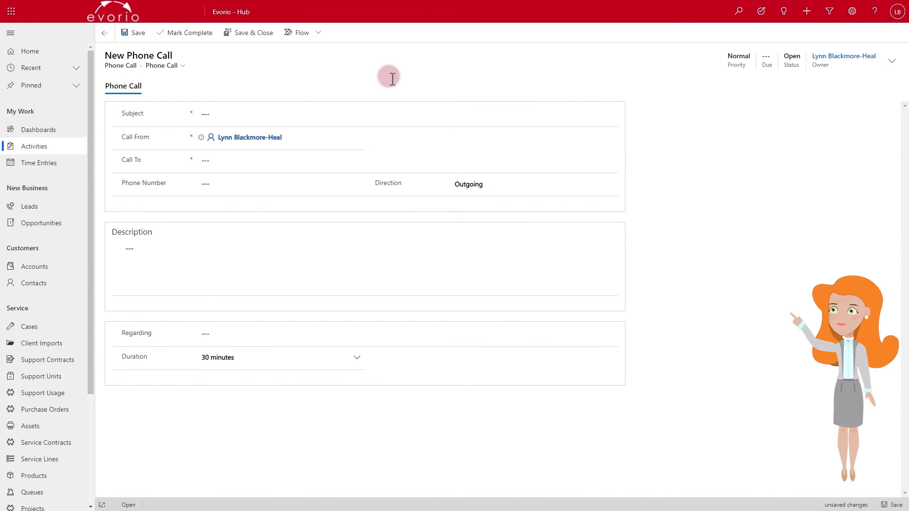
pyautogui.click(376, 110)
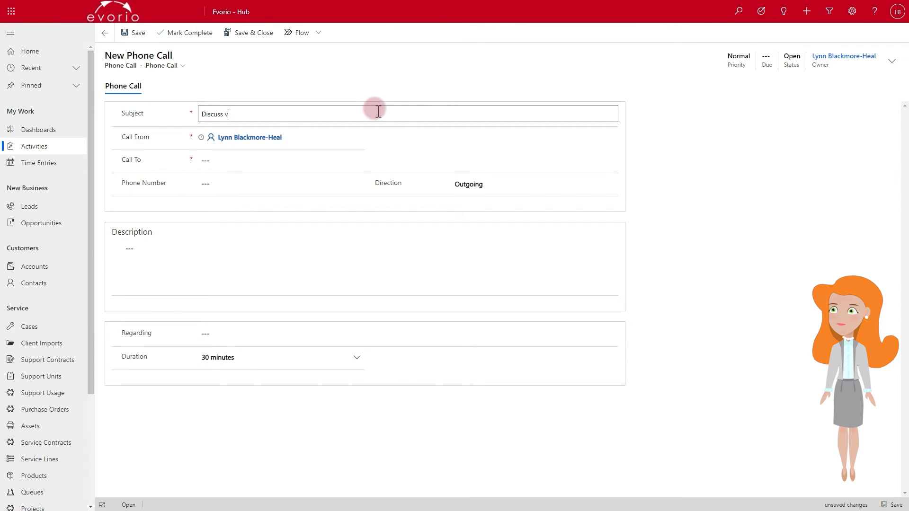
pyautogui.write('Discuss volumes with Bob')
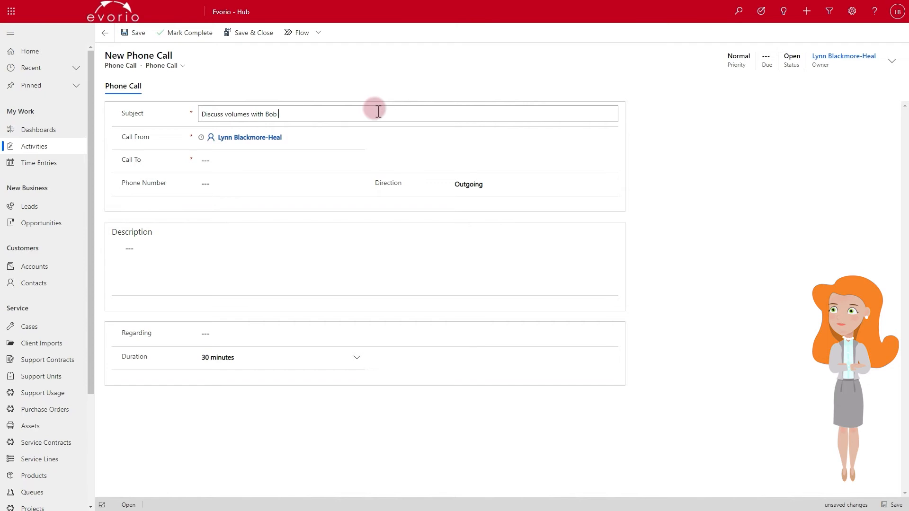
pyautogui.write(' and procurement manager')
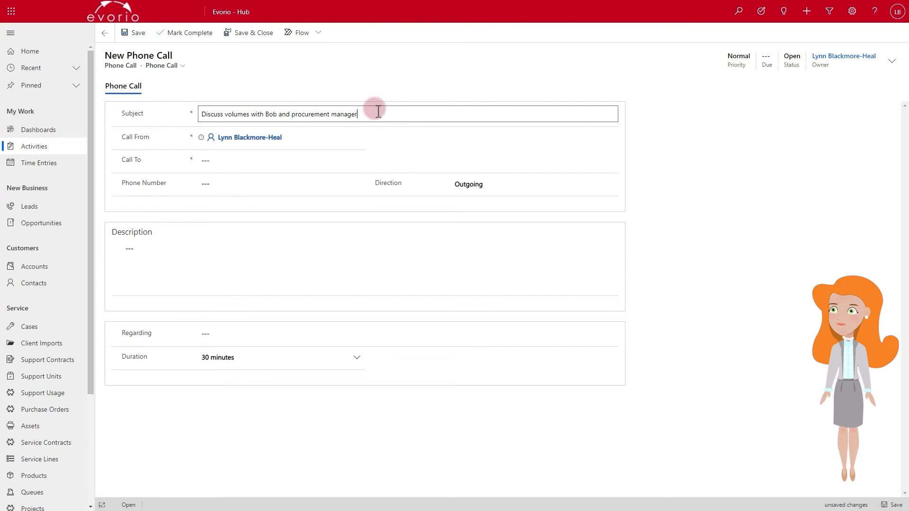
# - Enter "Agenda: Run through volume discounts" as the phone call's description
pyautogui.click(333, 270)
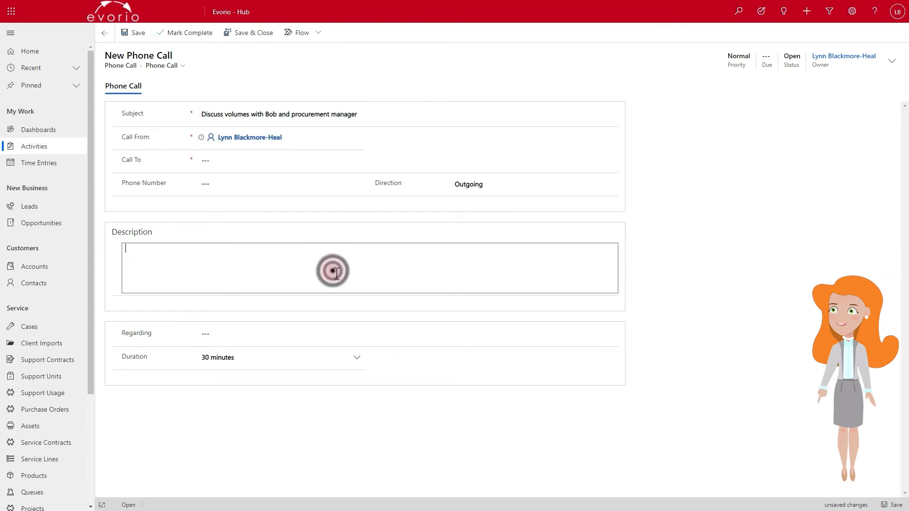
pyautogui.write('Ag')
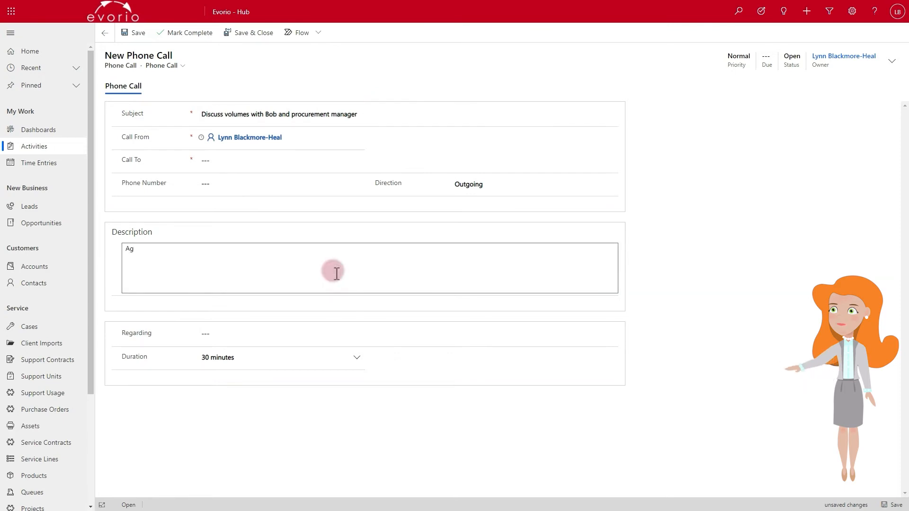
pyautogui.write('end')
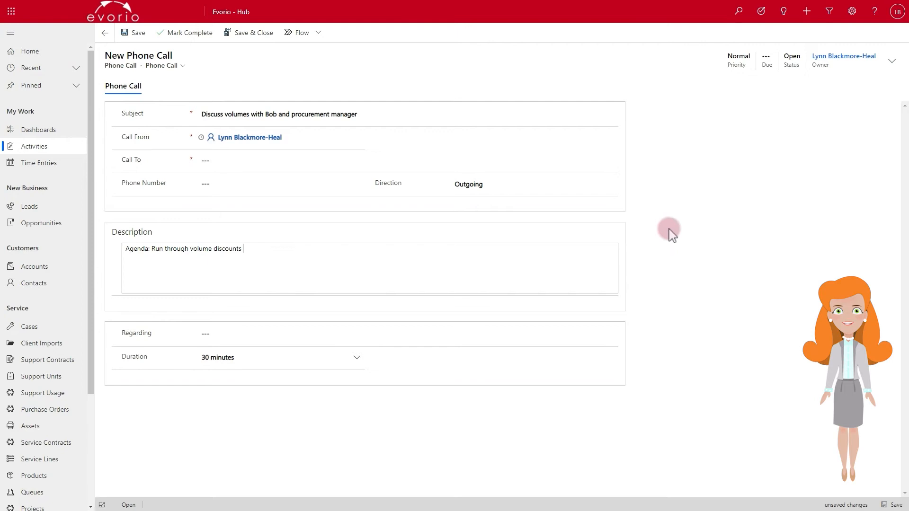
pyautogui.click(700, 254)
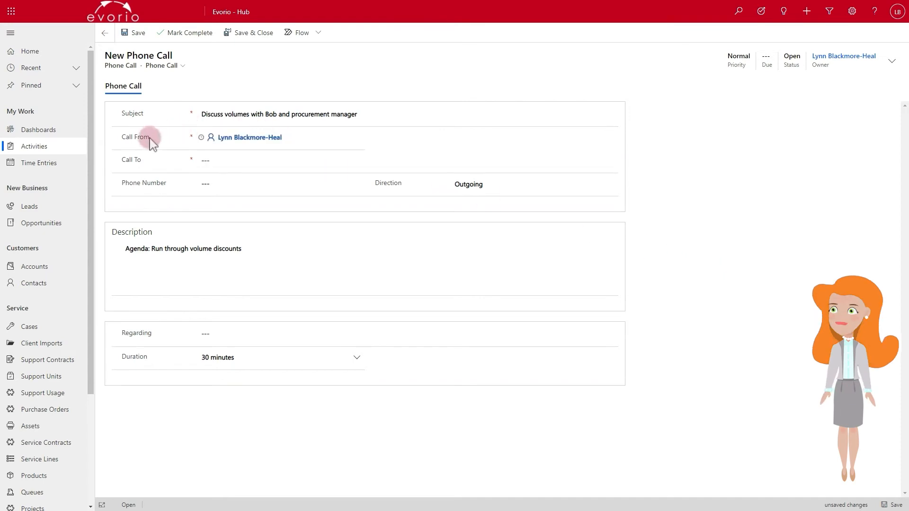
# - Look up the customer contact by the start of their e-mail address and set them as the Call To recipient
pyautogui.moveTo(148, 145)
pyautogui.moveTo(140, 165)
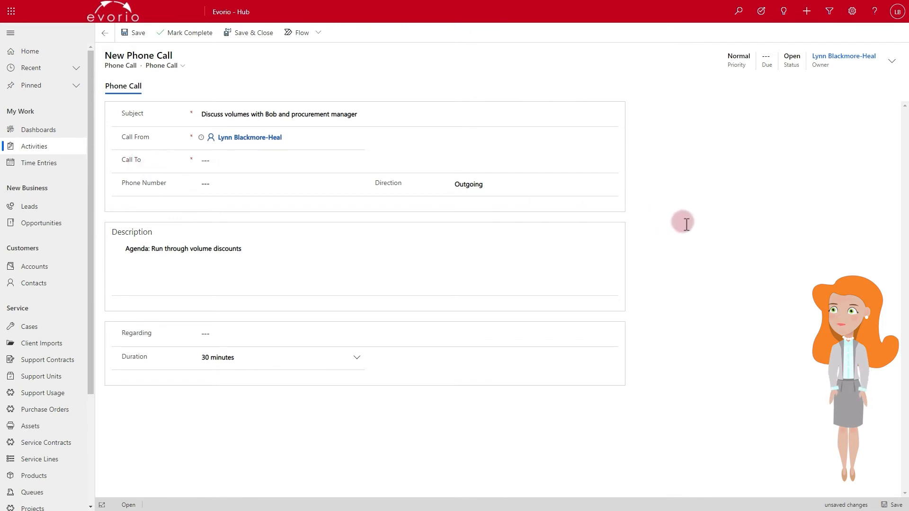
pyautogui.click(468, 160)
pyautogui.write('bob@')
pyautogui.press('Down')
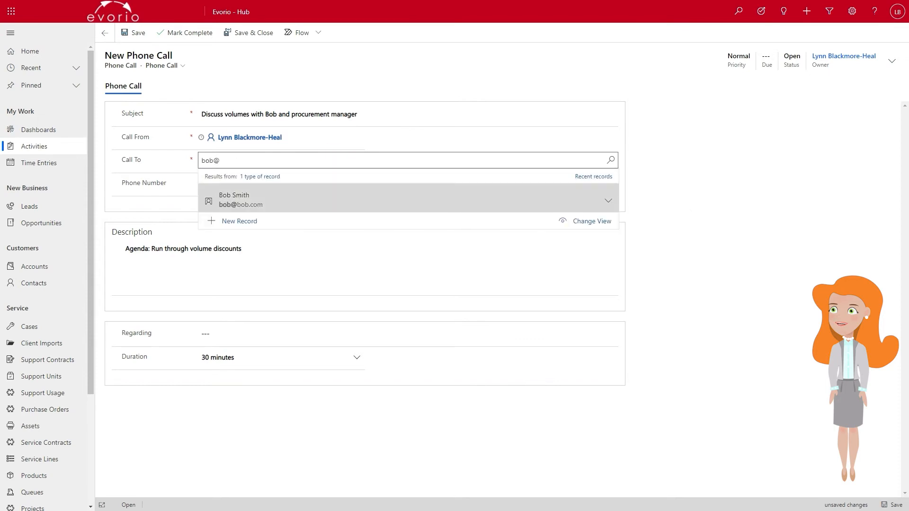
pyautogui.press('Return')
pyautogui.click(656, 214)
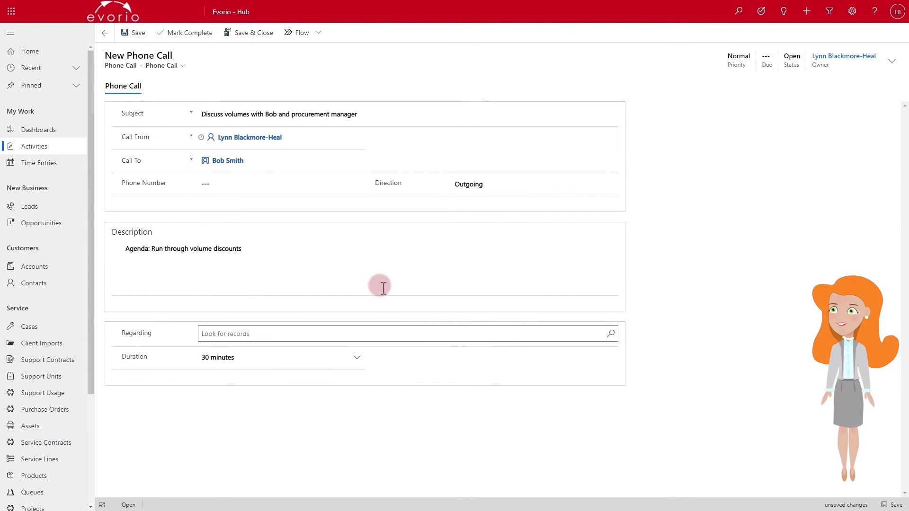
# - Check the contact cards of the people entered in Call From and Call To
pyautogui.click(243, 138)
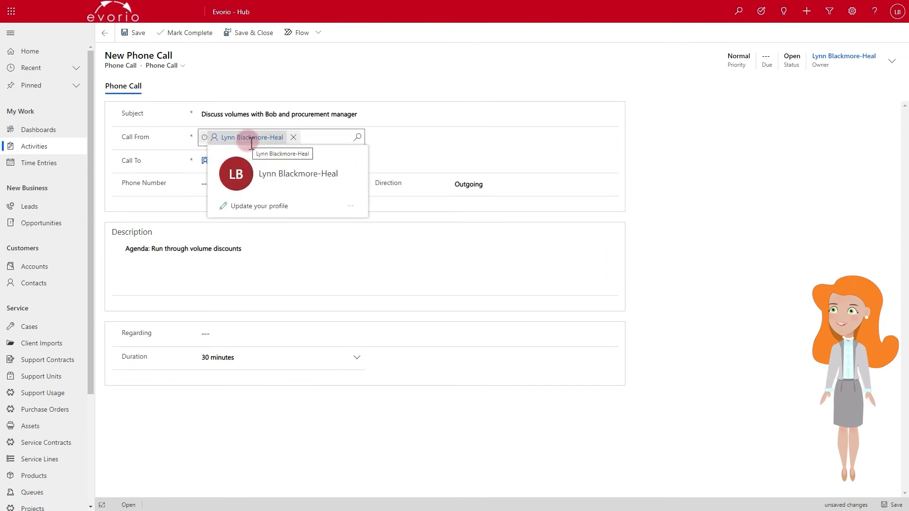
pyautogui.click(645, 224)
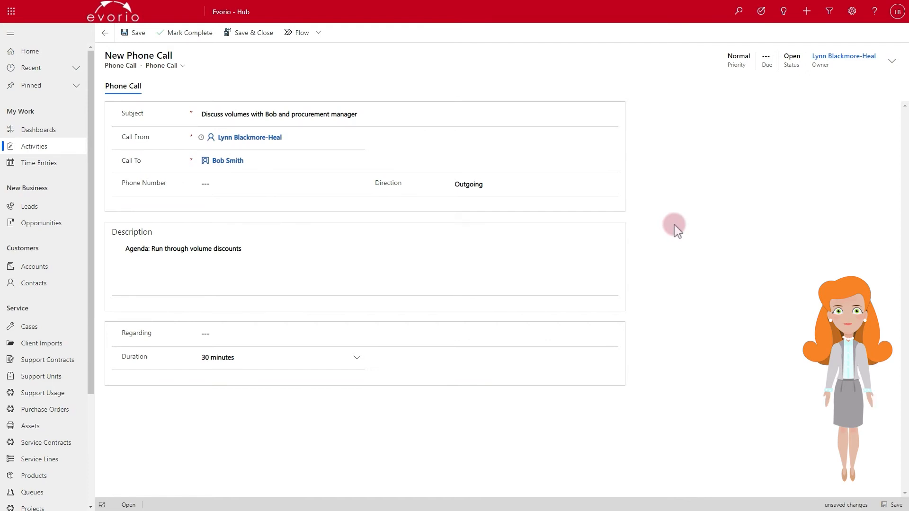
pyautogui.click(355, 161)
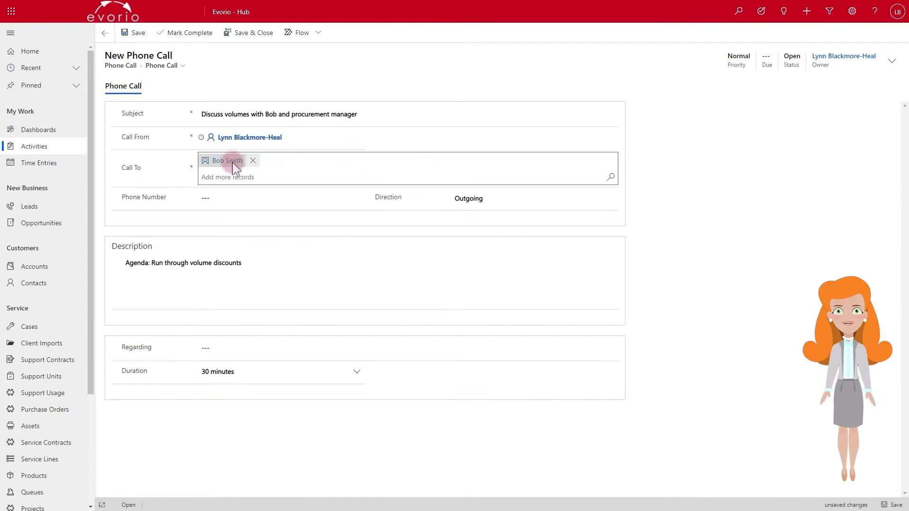
pyautogui.moveTo(235, 168)
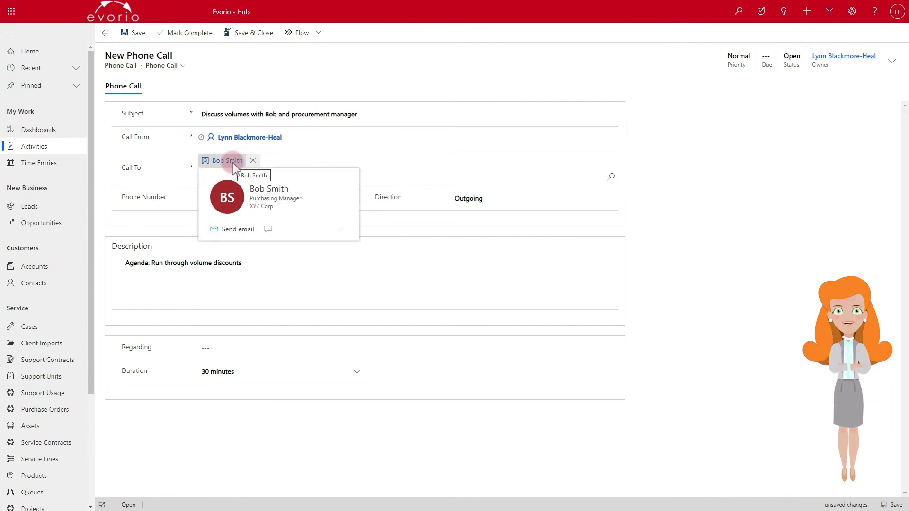
pyautogui.click(681, 204)
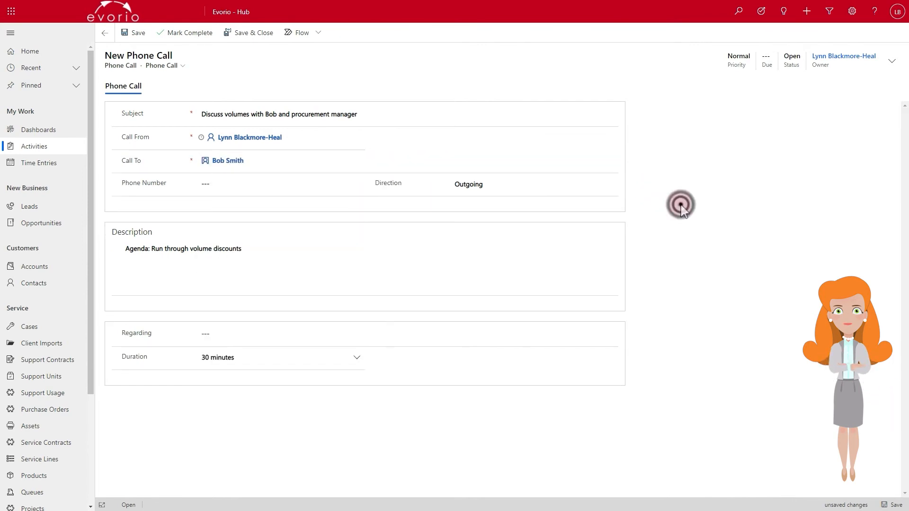
# - Search for "WGMGD" and link the phone call to the WGMGD - Annual Sales Order opportunity as its Regarding record
pyautogui.click(492, 333)
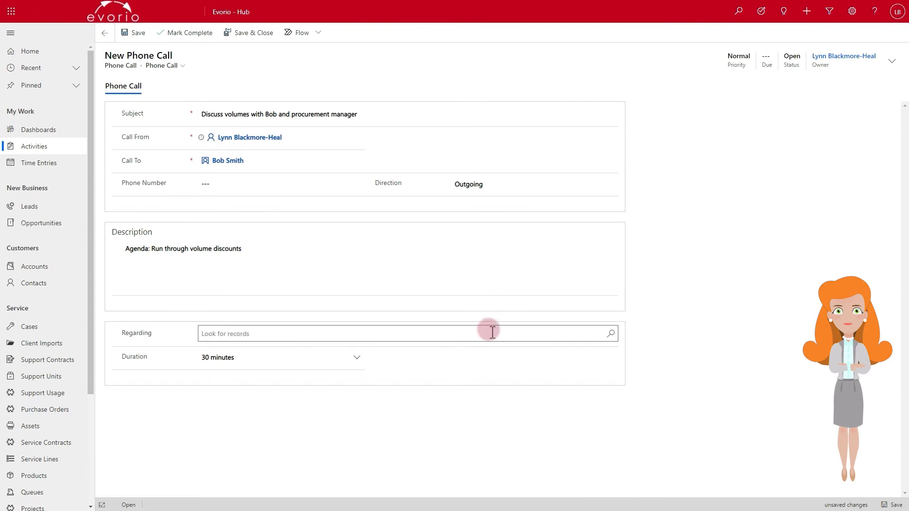
pyautogui.write('WGMGD')
pyautogui.click(418, 364)
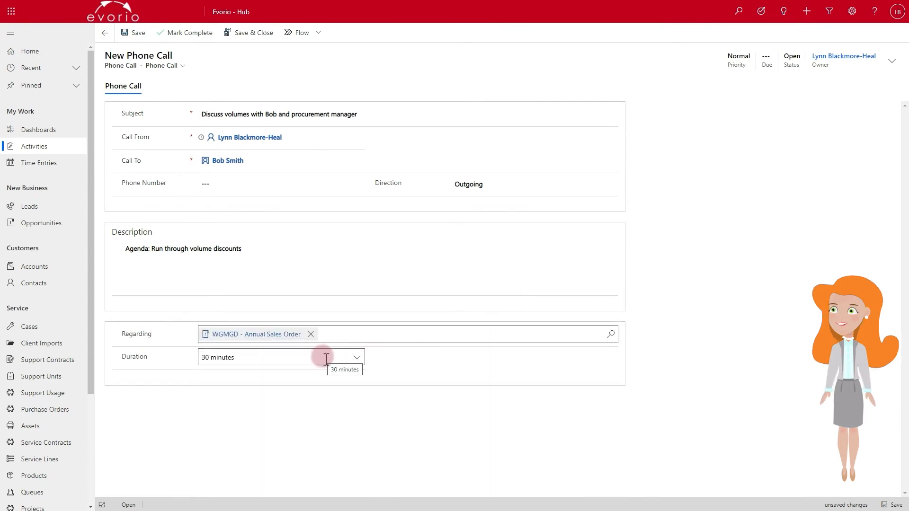
pyautogui.click(724, 287)
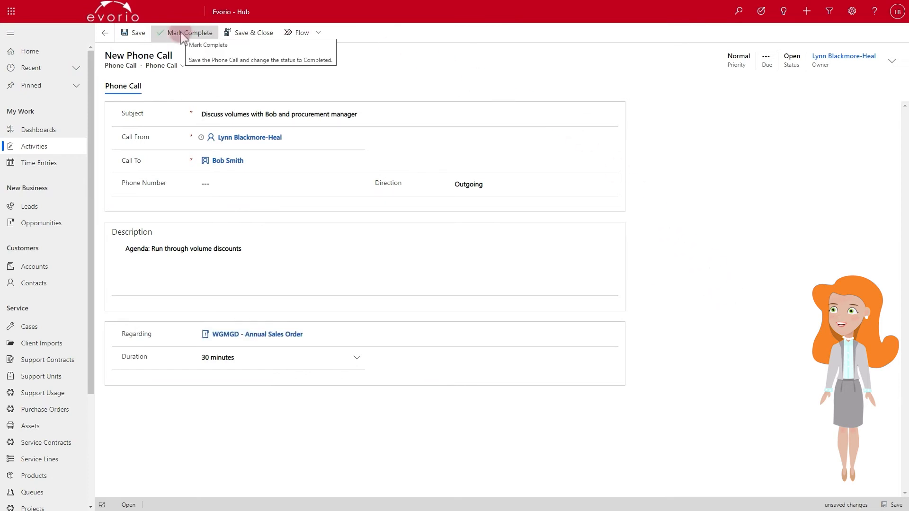
# - Set the phone call's due date to 31/03/2021 at 12:30, and save and close the phone call
pyautogui.click(767, 65)
pyautogui.click(892, 60)
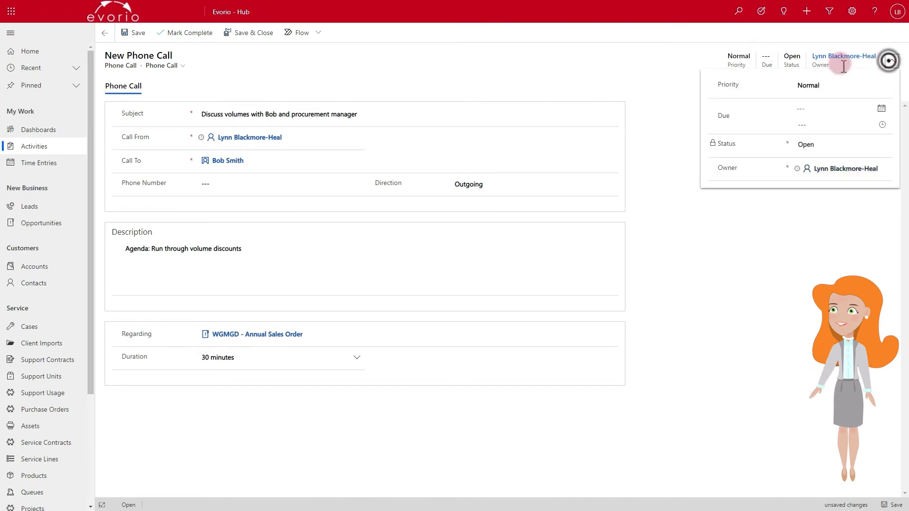
pyautogui.click(810, 111)
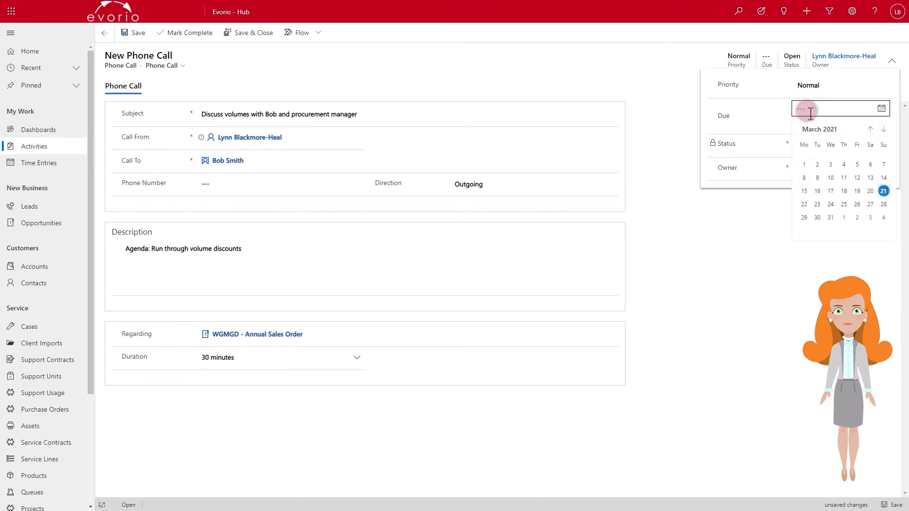
pyautogui.click(831, 217)
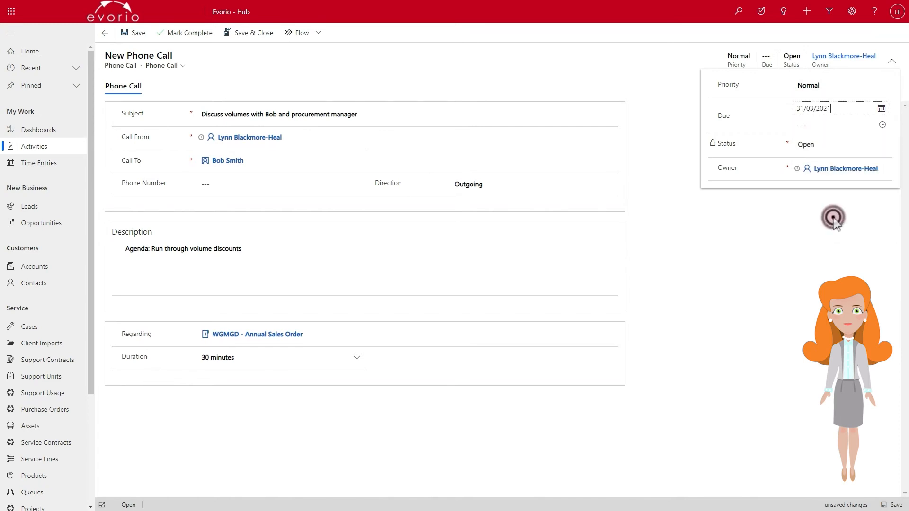
pyautogui.click(826, 124)
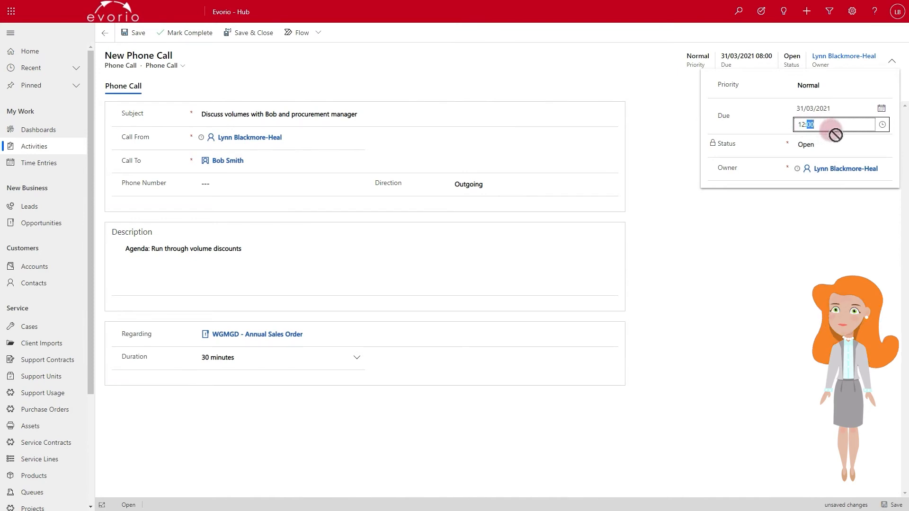
pyautogui.write('12:30')
pyautogui.click(714, 109)
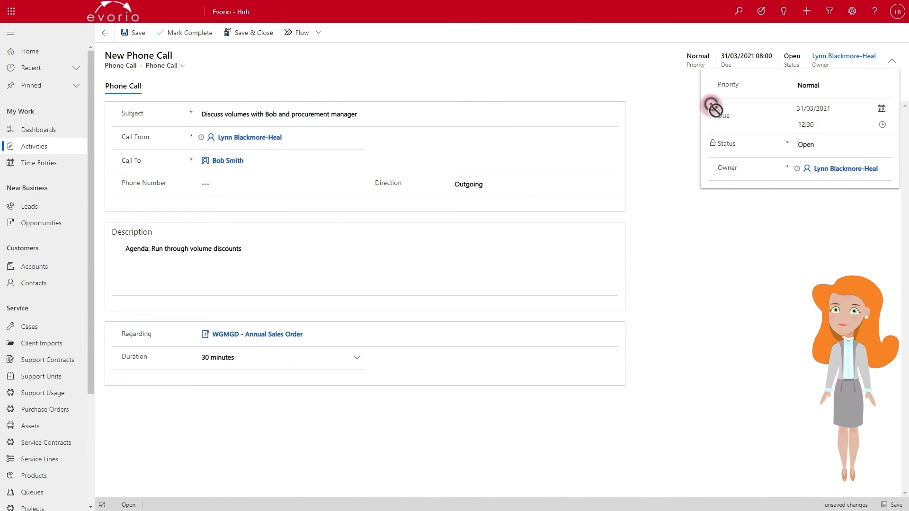
pyautogui.click(719, 233)
pyautogui.click(242, 33)
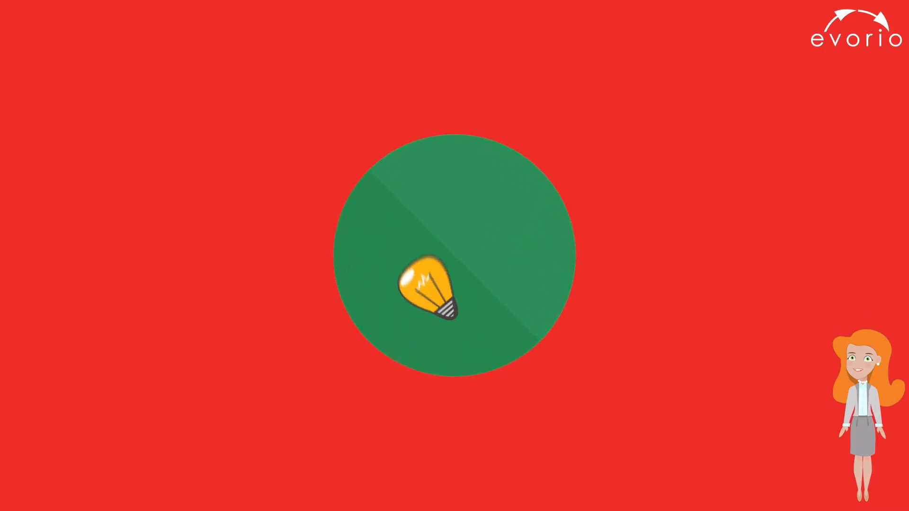